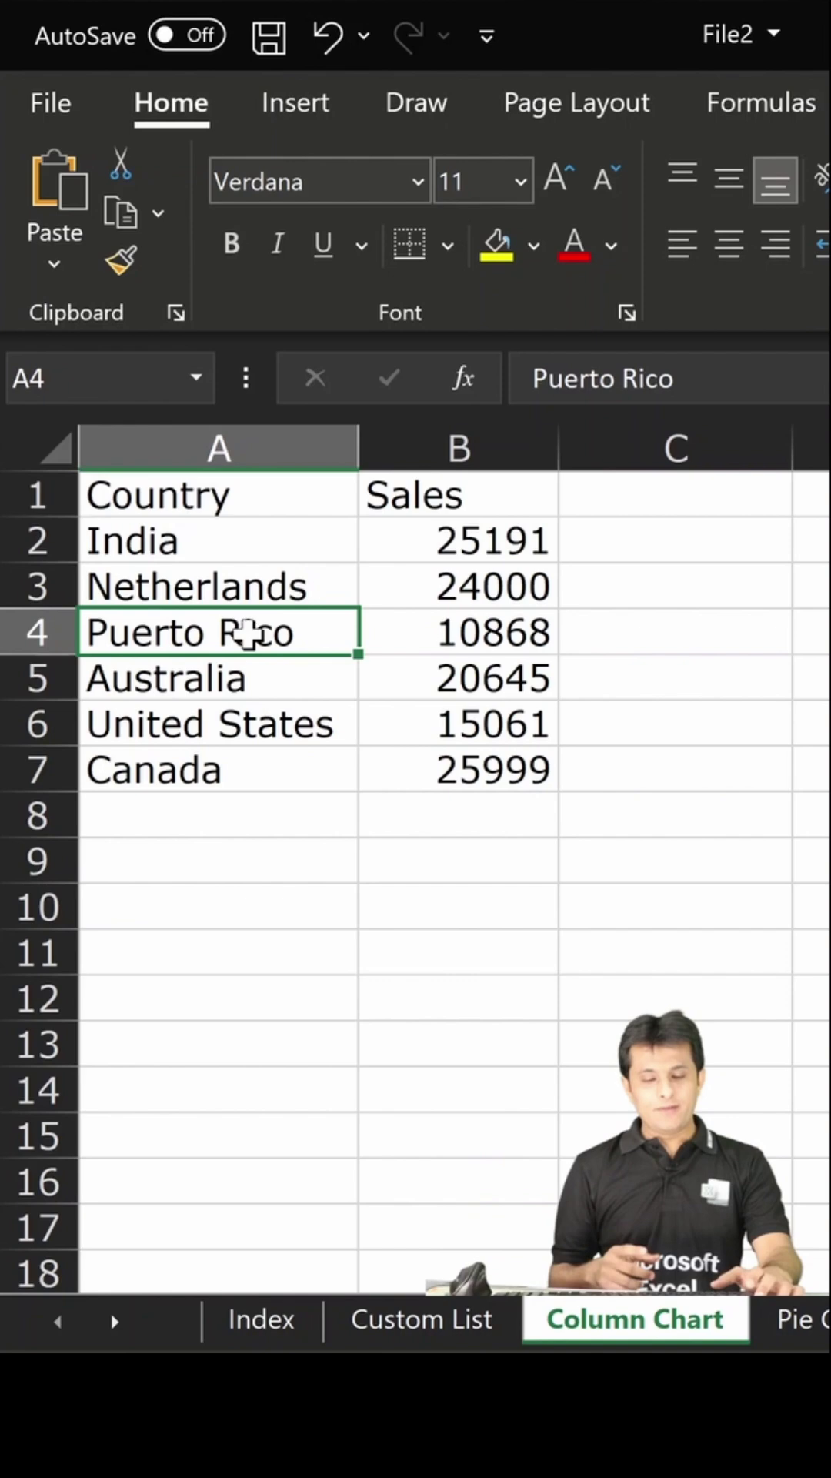
Insert a default Sales column chart with Alt+F1 and move it beneath the header row
key(alt+F1)
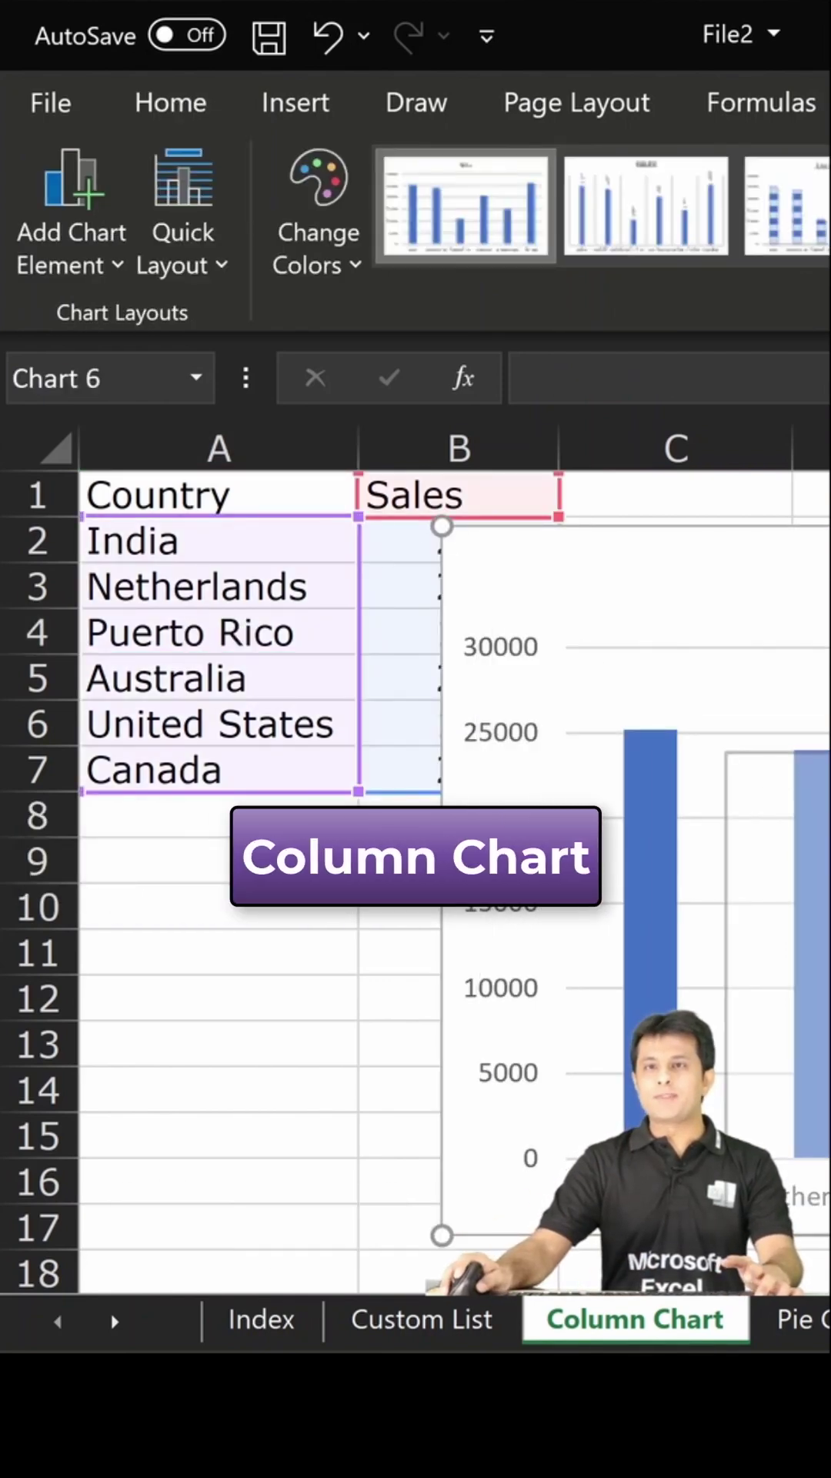
mouse_move(443, 526)
mouse_down()
mouse_move(588, 769)
mouse_move(206, 571)
mouse_move(206, 516)
mouse_up()
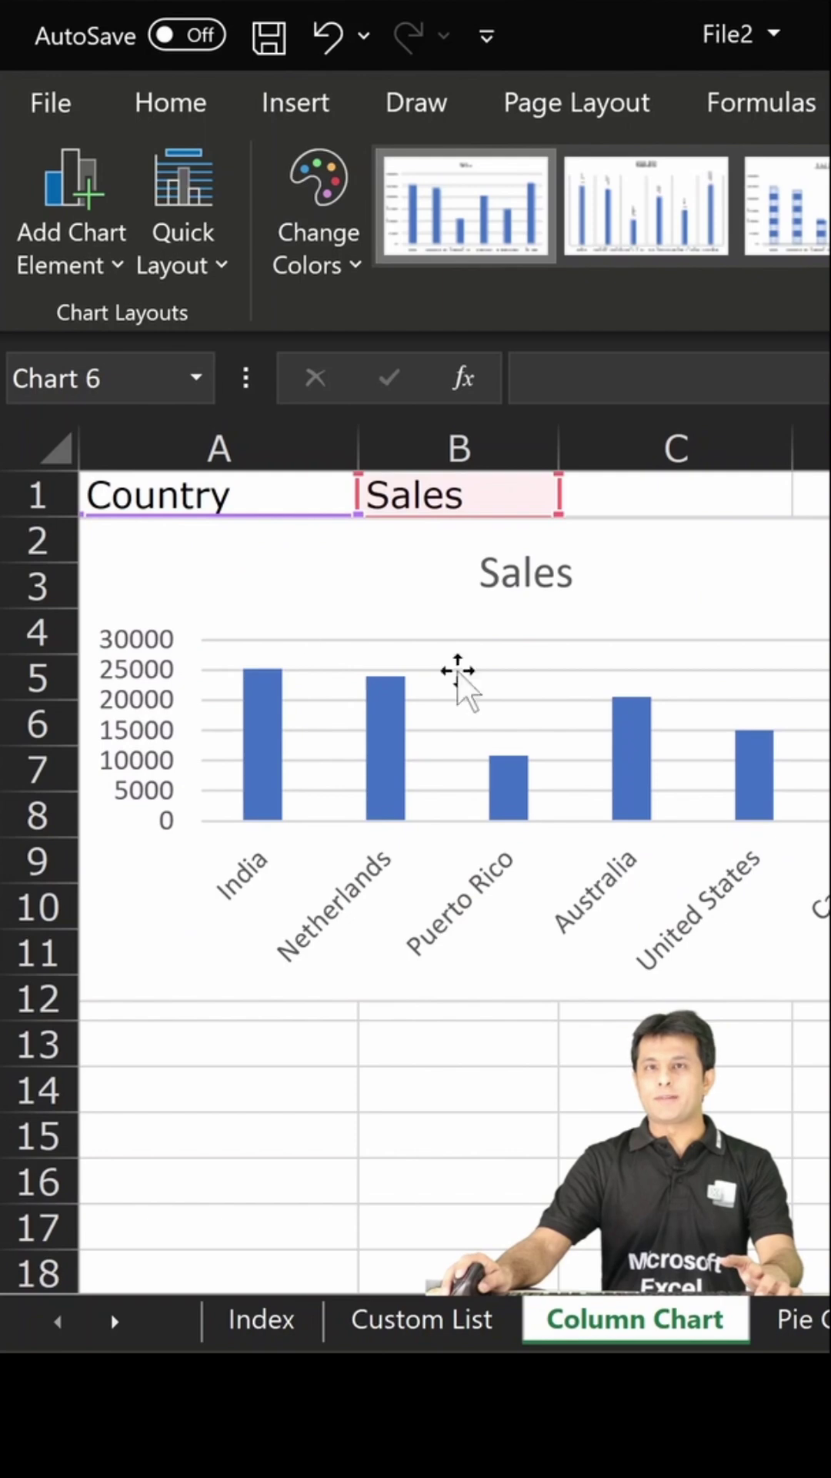
click(212, 1075)
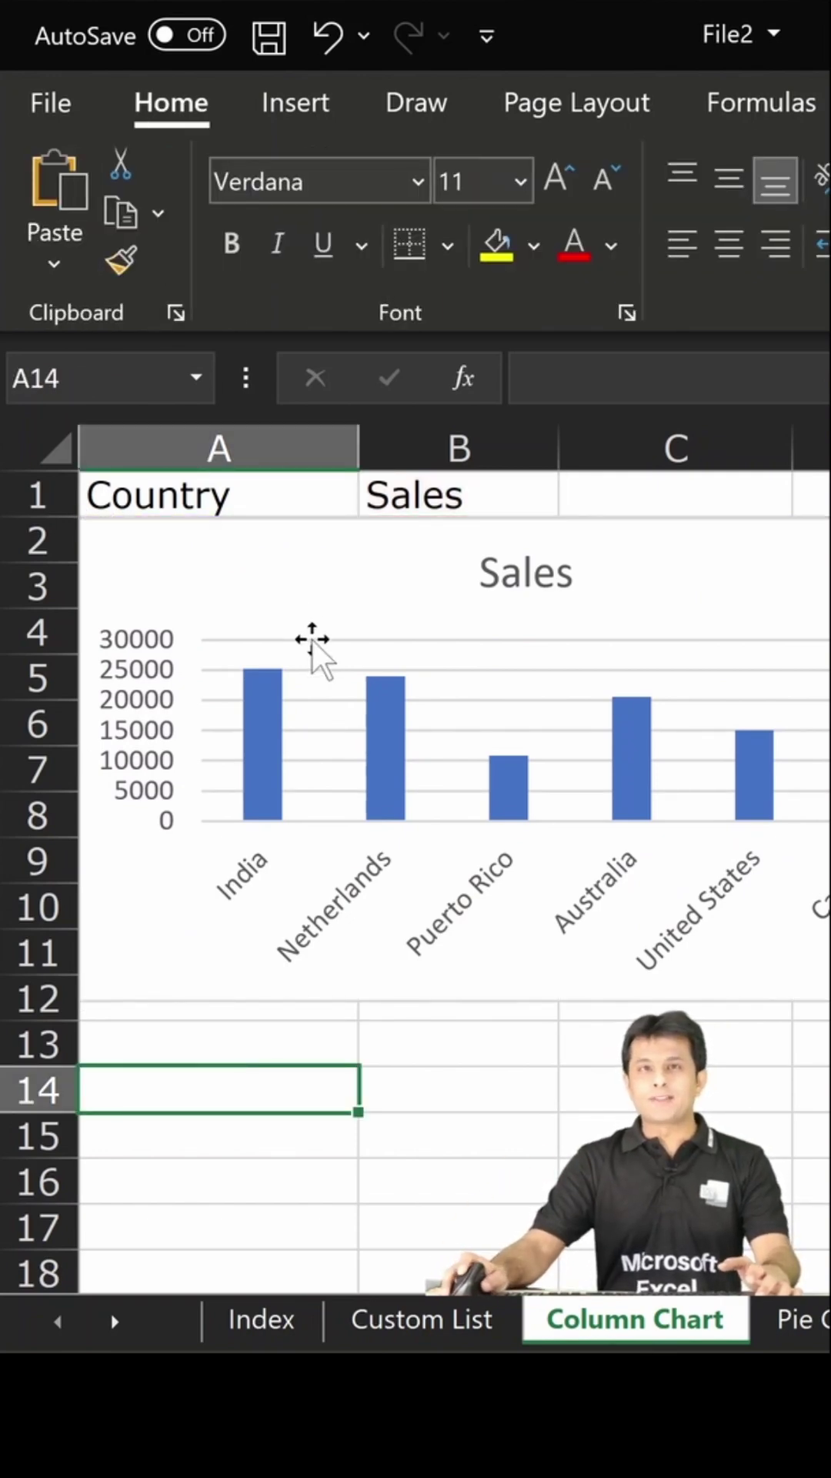
drag(294, 588, 290, 544)
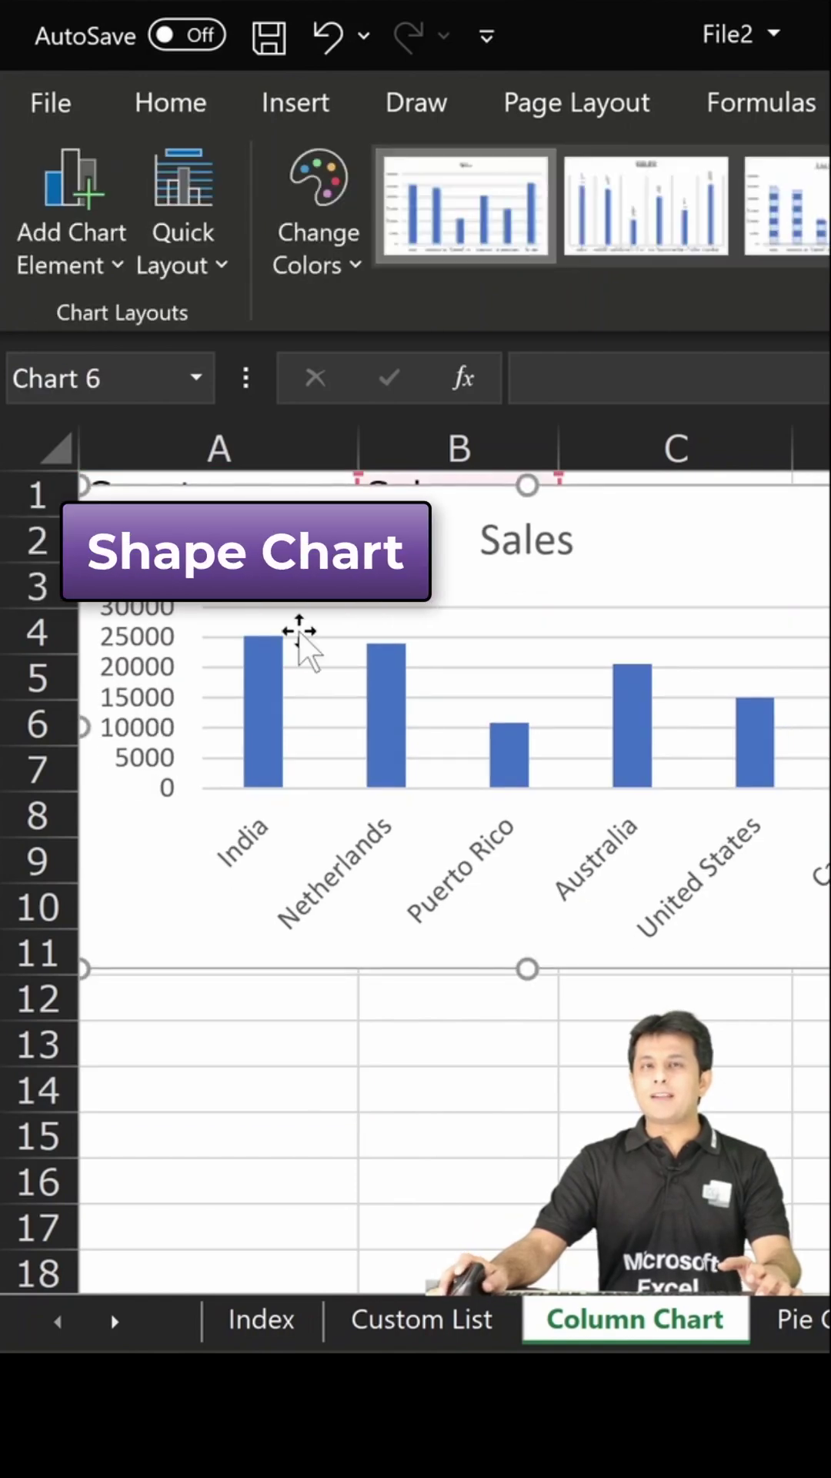
Draw an Arrow: Up shape across rows 12–18 and apply an orange theme shape style
click(205, 1089)
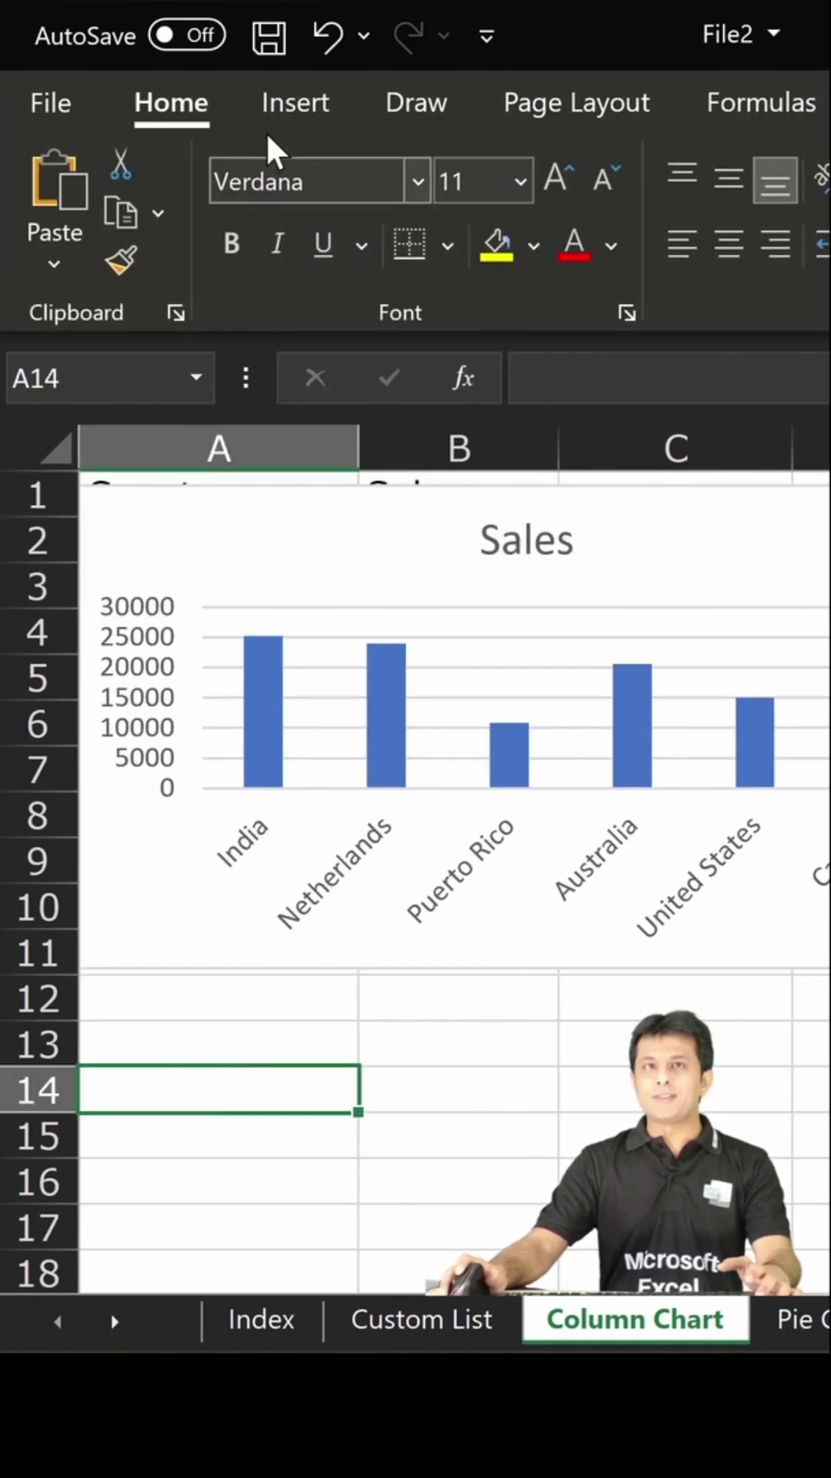
click(278, 99)
click(462, 237)
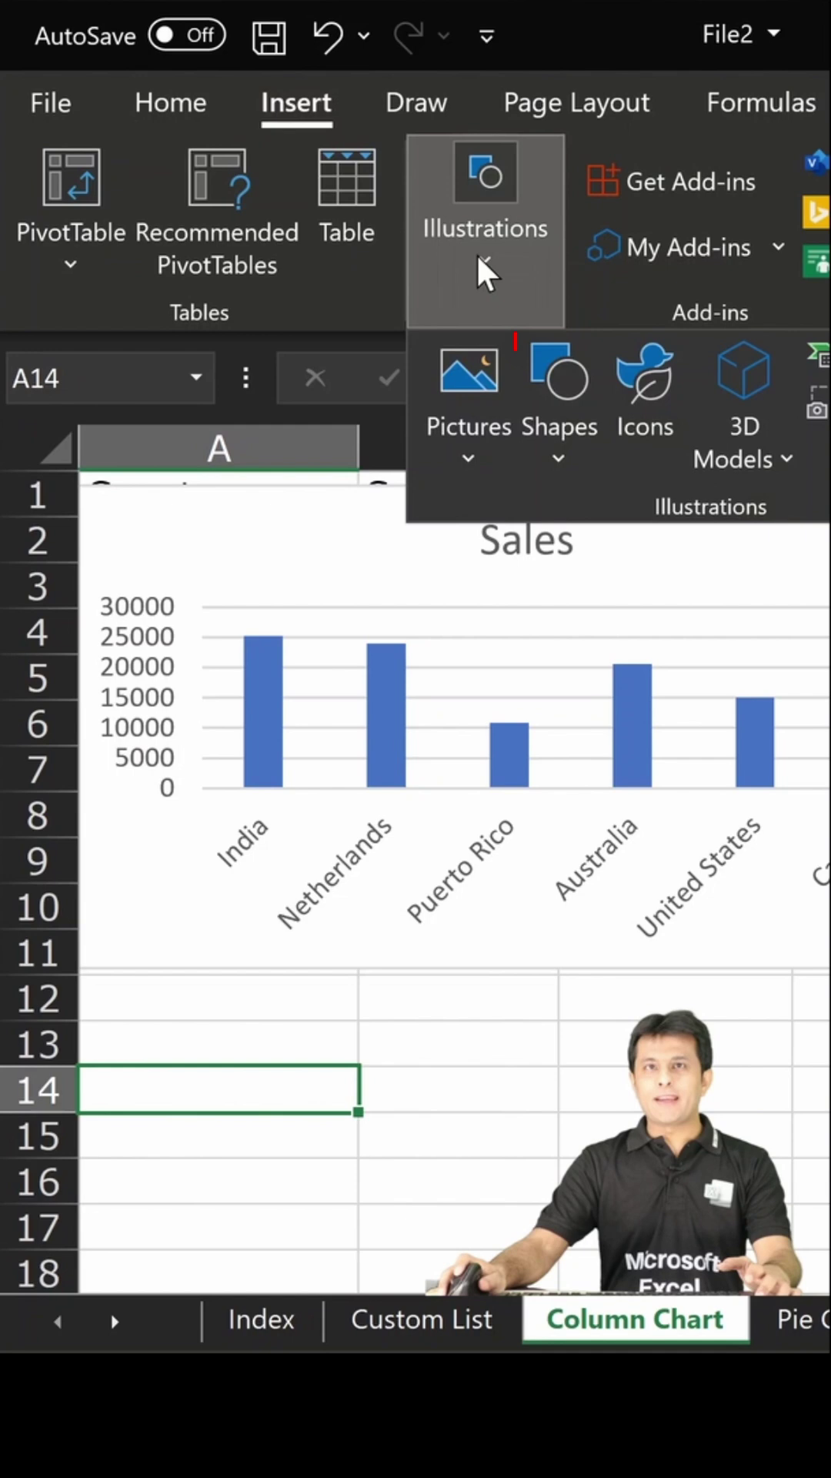
click(546, 445)
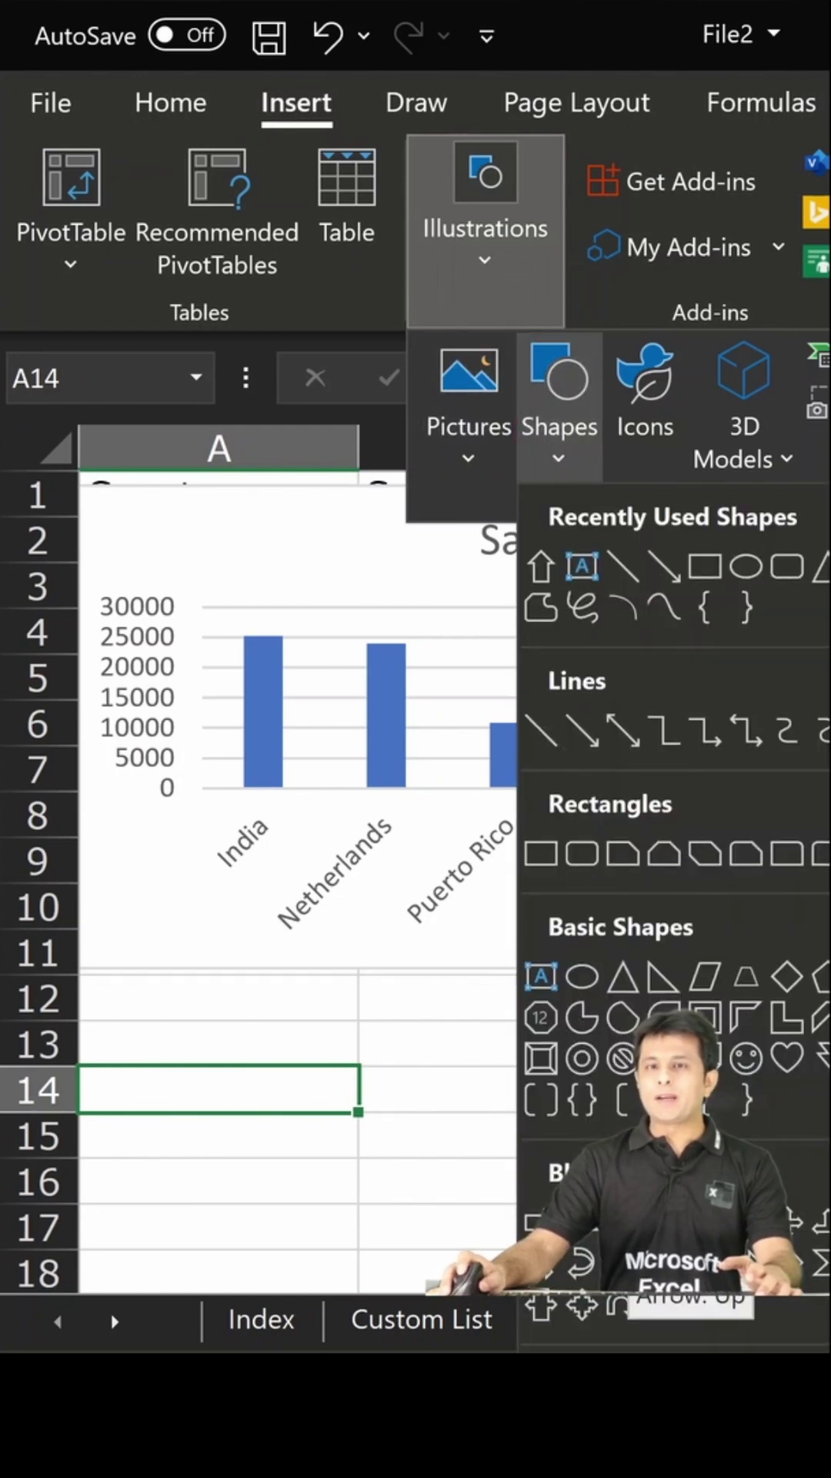
click(581, 565)
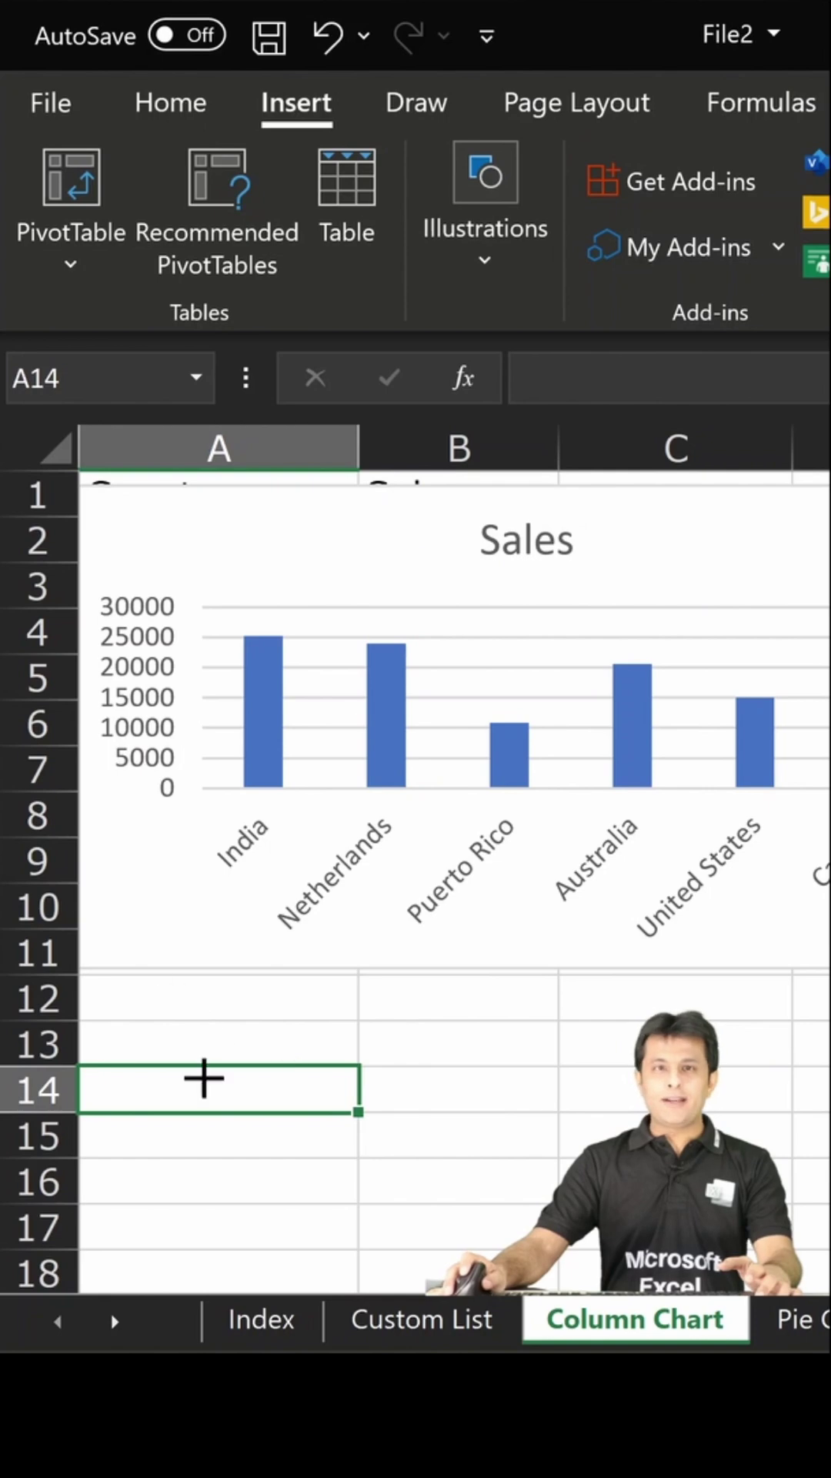
drag(174, 986, 282, 1280)
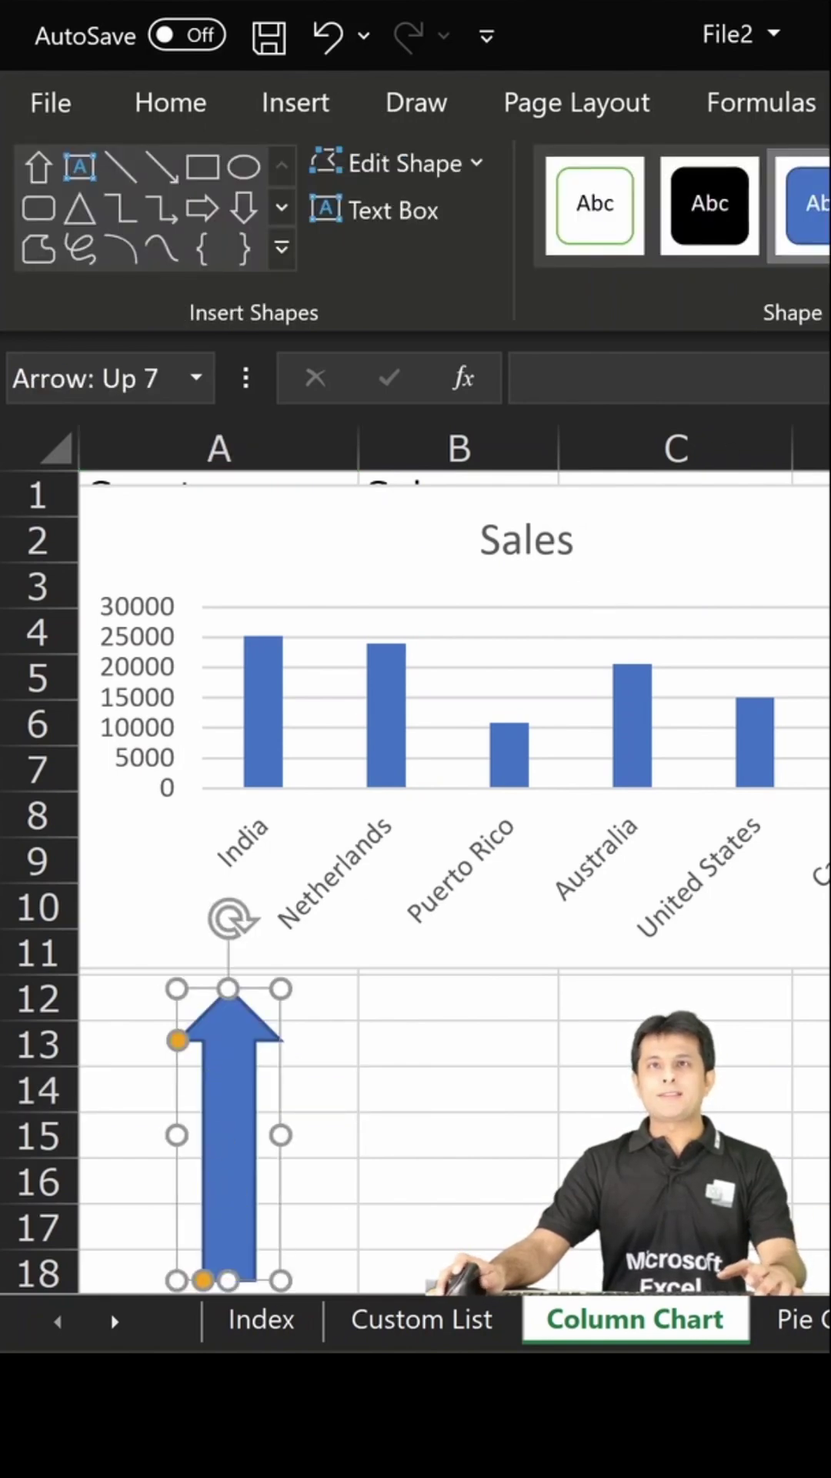
click(826, 254)
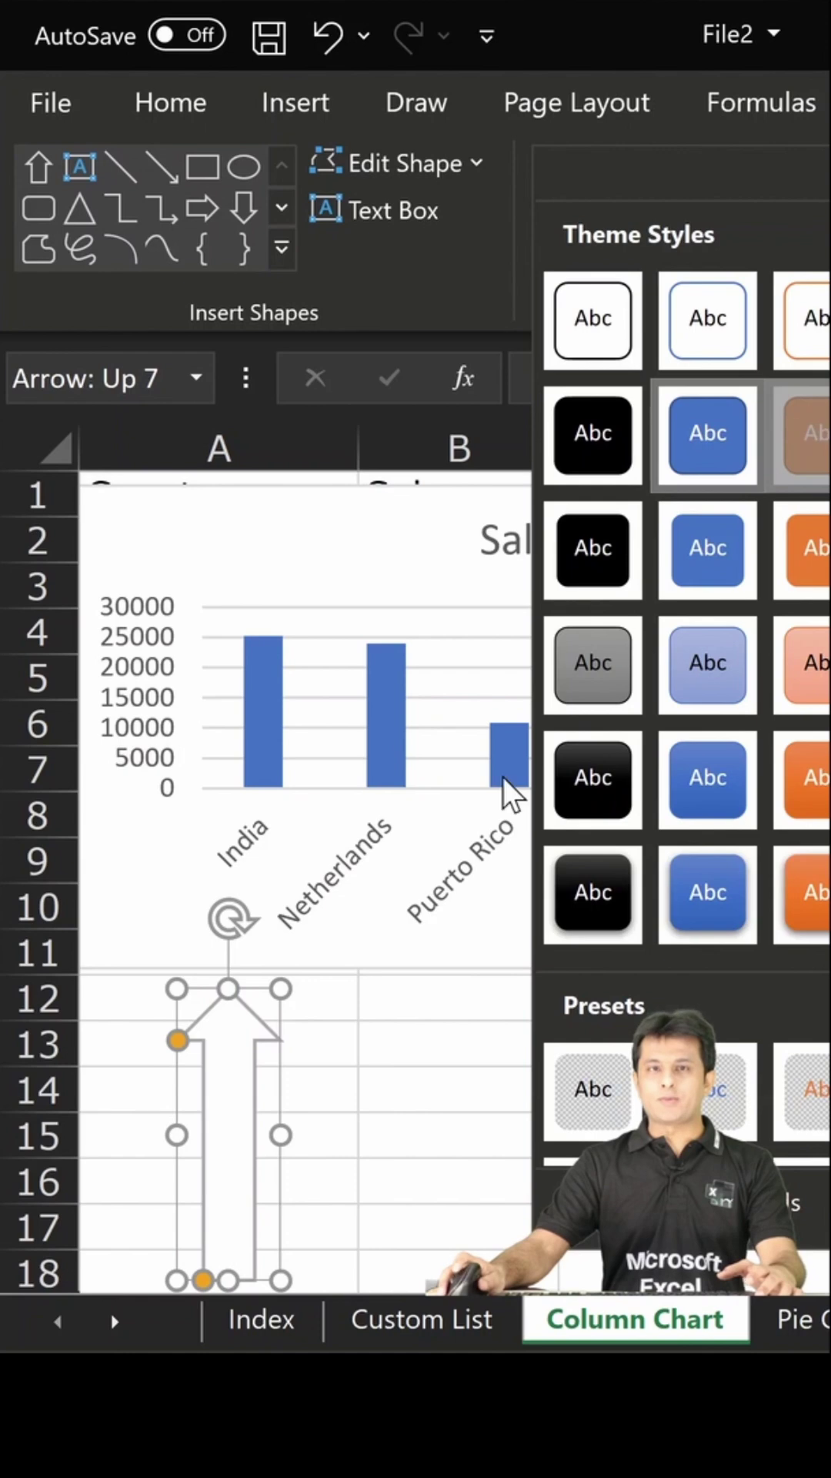
click(803, 777)
Copy the orange arrow and paste it onto the chart's column series
click(422, 1083)
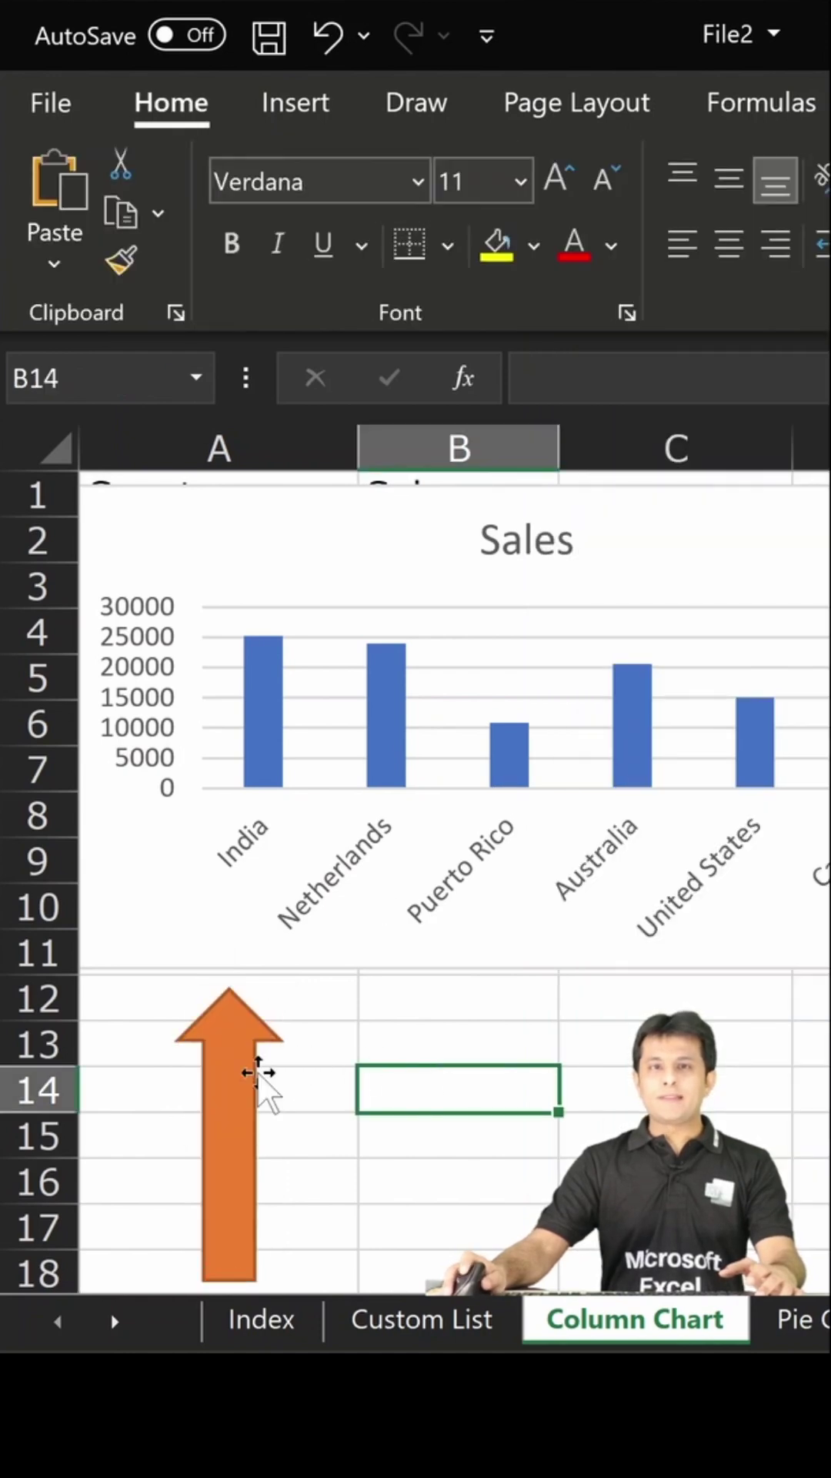
click(239, 1068)
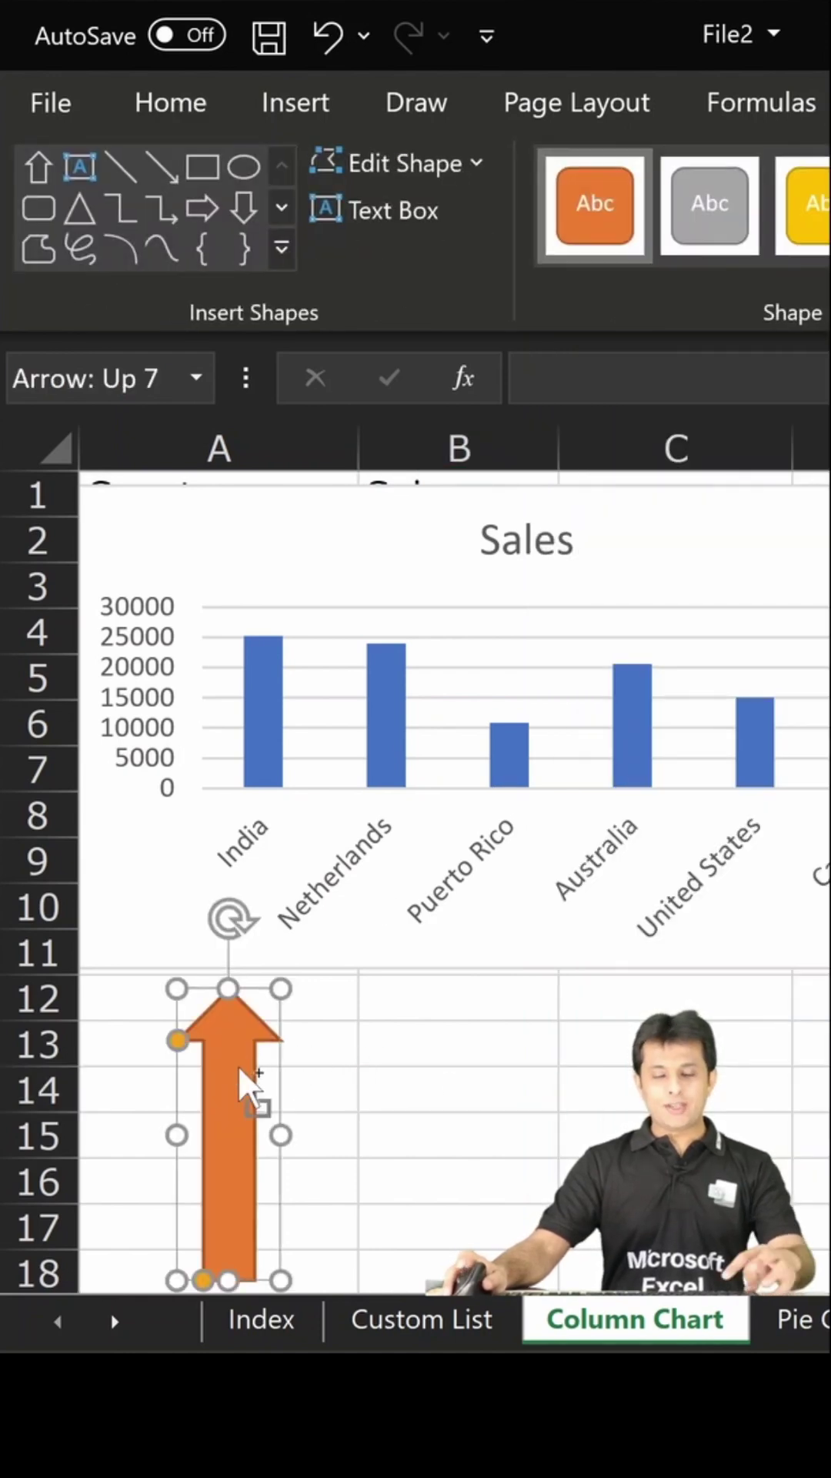
key(ctrl+c)
click(259, 687)
key(ctrl+v)
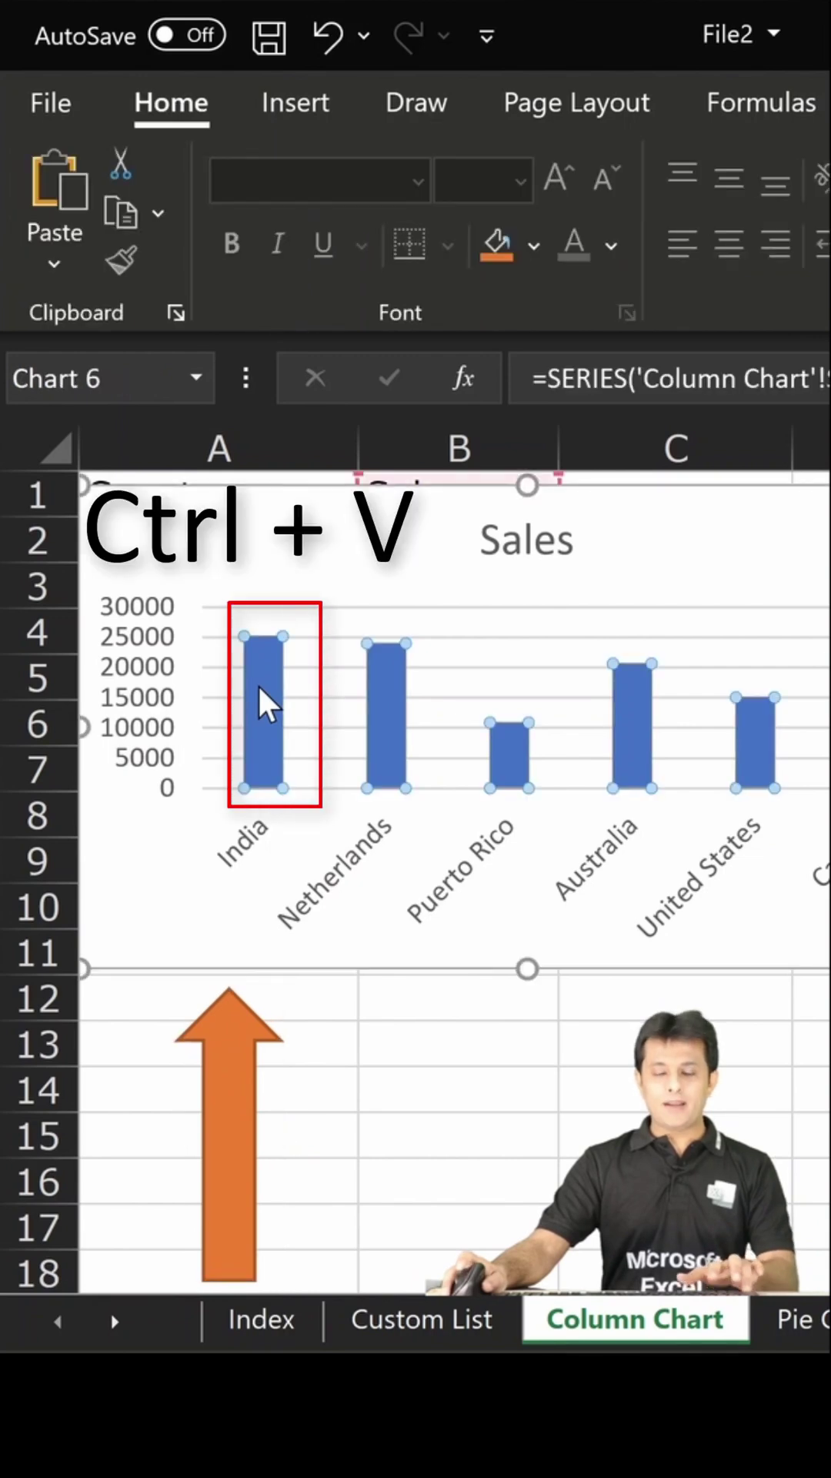
key(ctrl+v)
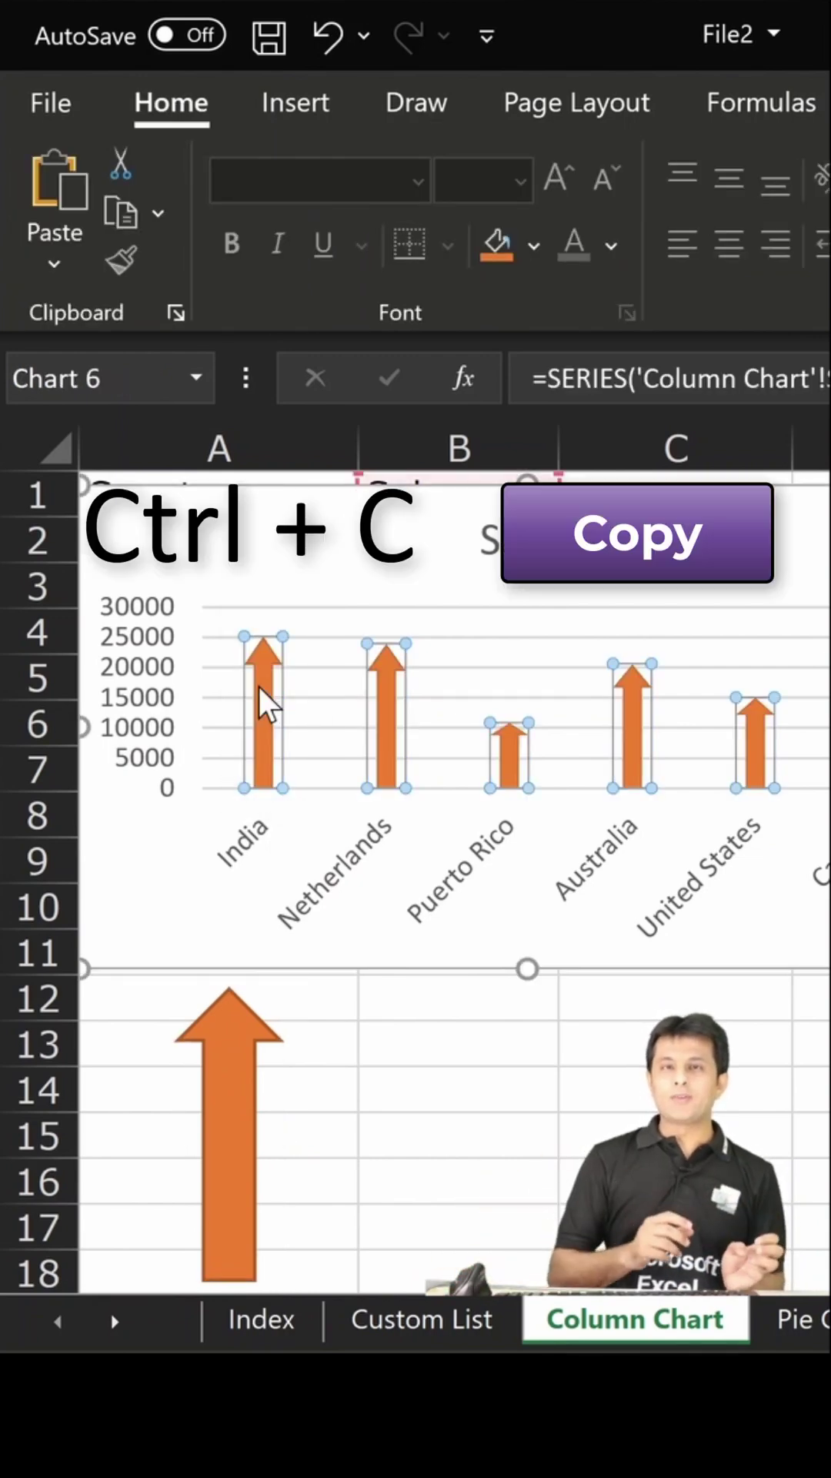